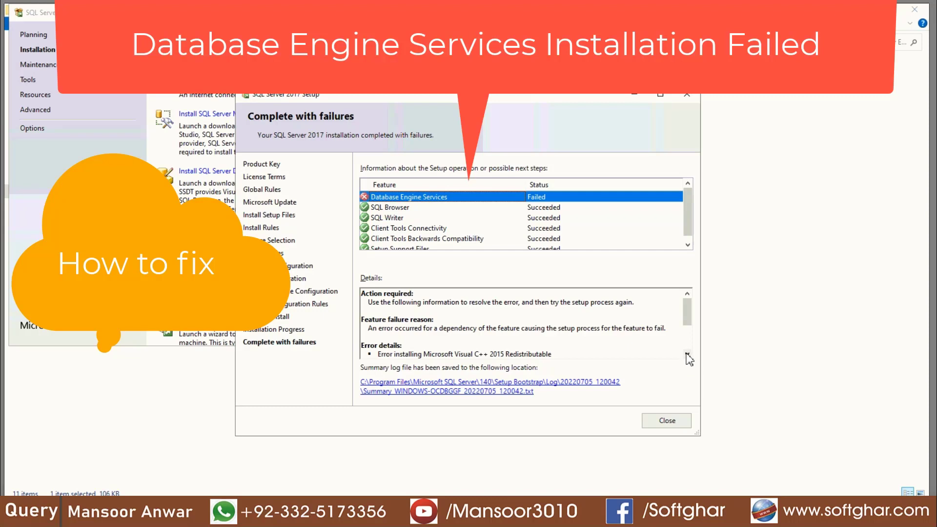
# - Scroll the failure details to show the Visual C++ 2015 Redistributable error, code 1638, its log and help link
pyautogui.click(687, 355)
pyautogui.click(687, 355)
pyautogui.click(687, 355)
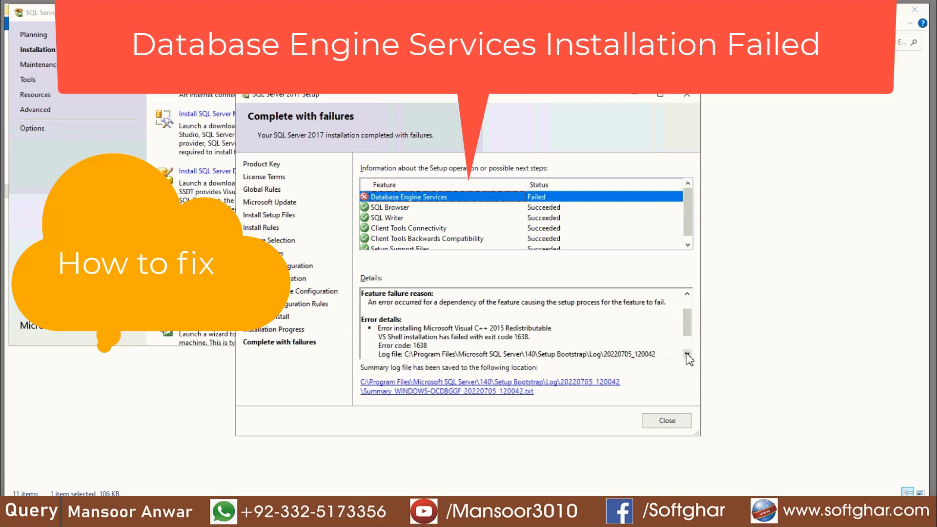
pyautogui.click(687, 355)
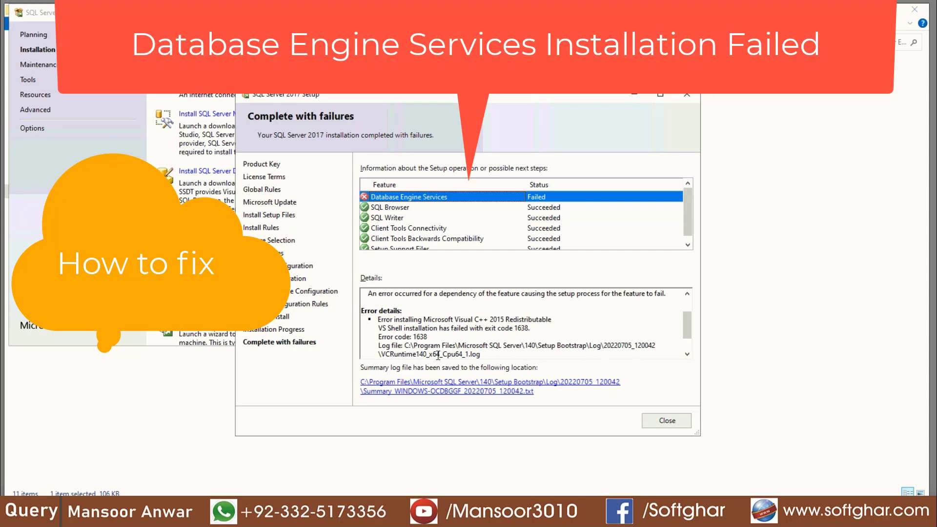
pyautogui.tripleClick(550, 321)
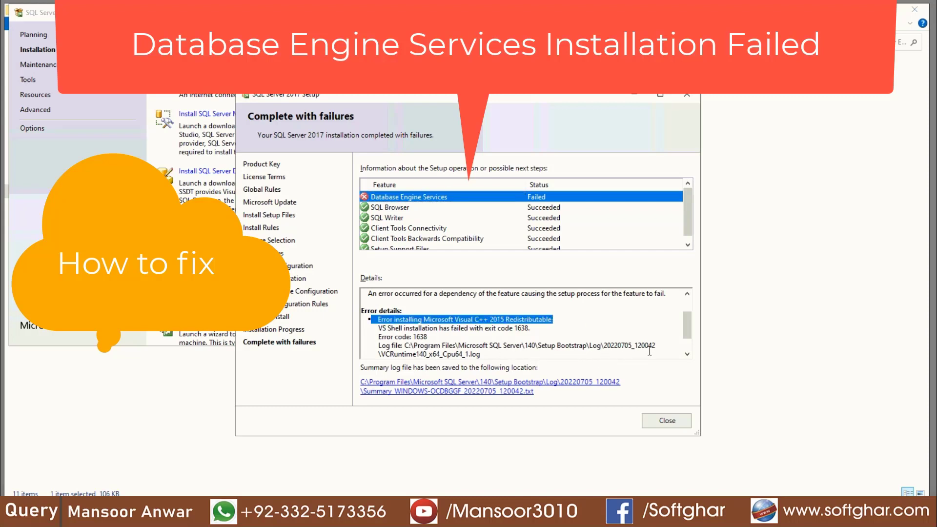
pyautogui.click(688, 355)
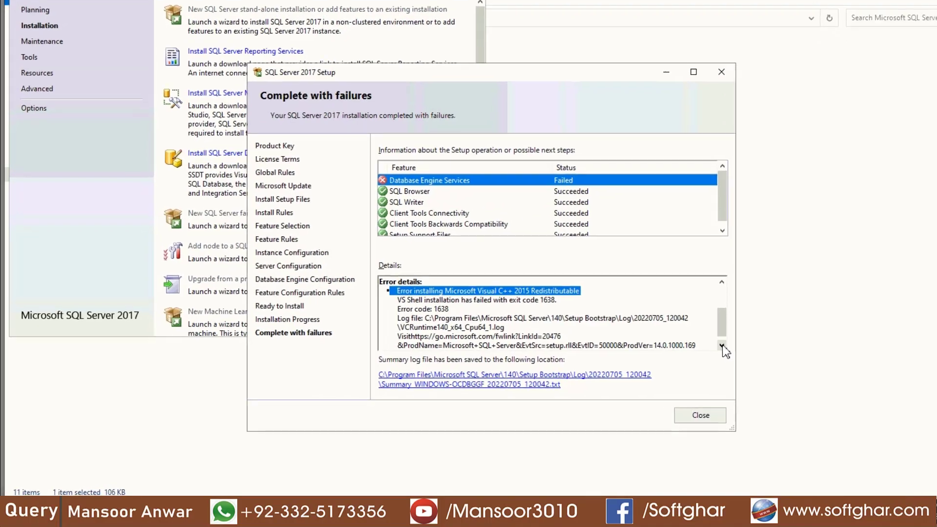
# - Launch Programs and Features by running appwiz.cpl from the Run box
pyautogui.press('super+r')
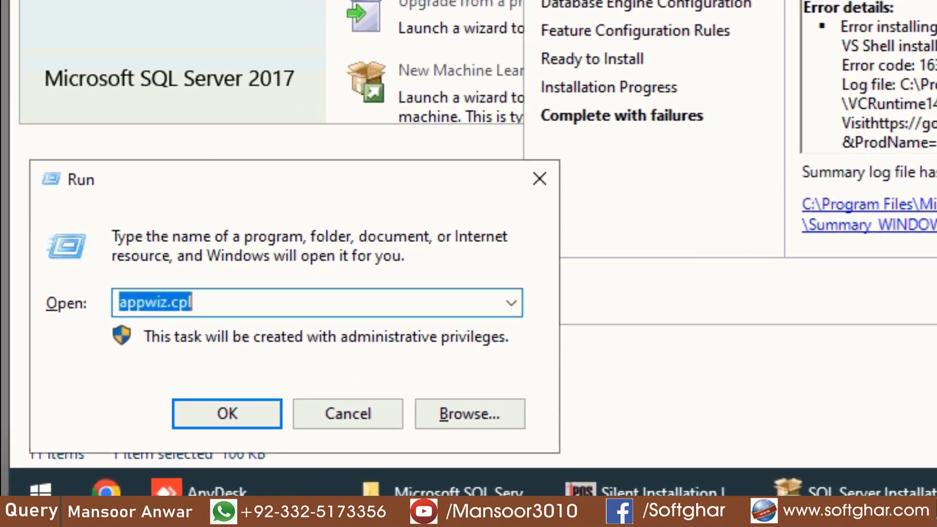
pyautogui.write('a')
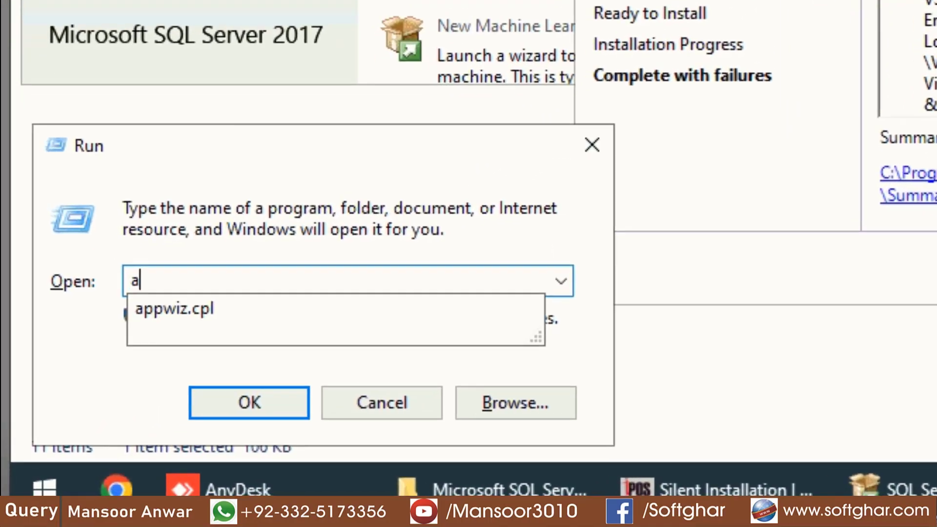
pyautogui.write('ppwiz.')
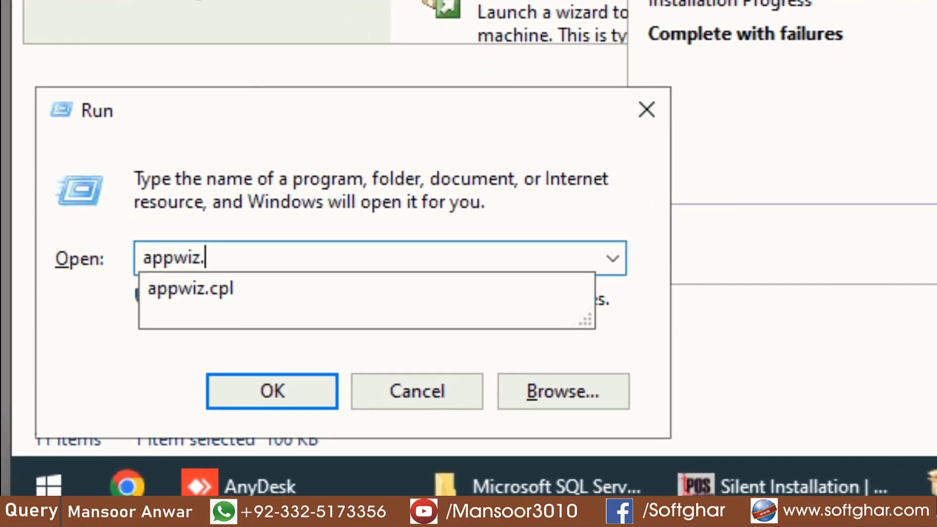
pyautogui.write('cpl')
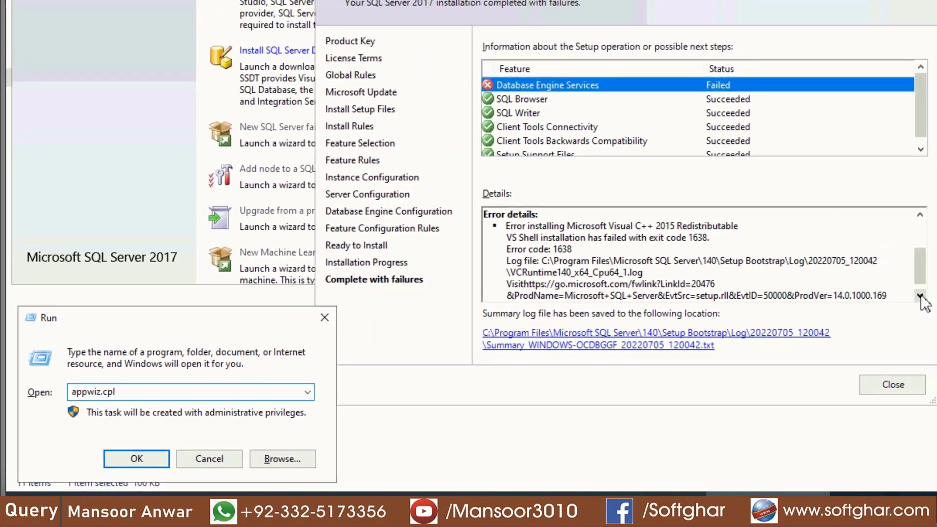
pyautogui.press('Return')
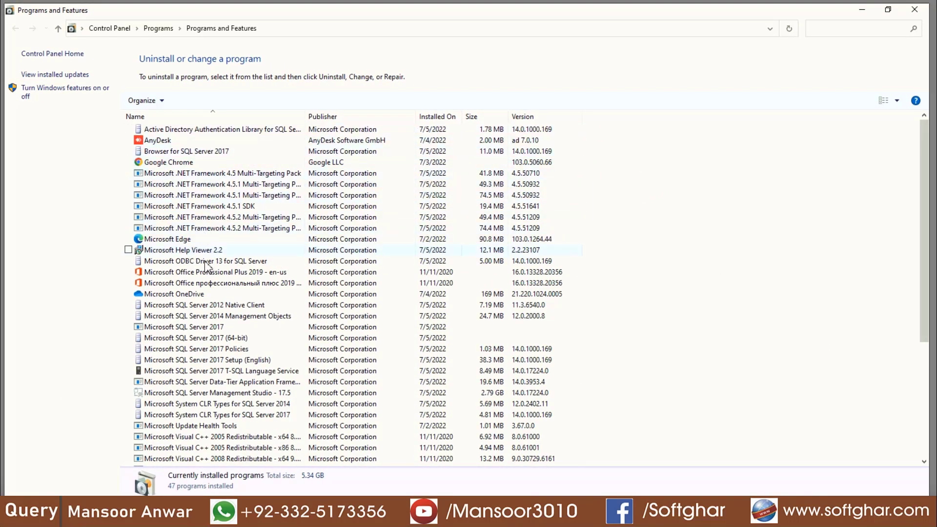
# - Scroll the program list down to the Visual C++ entries and widen the Name column
pyautogui.click(227, 371)
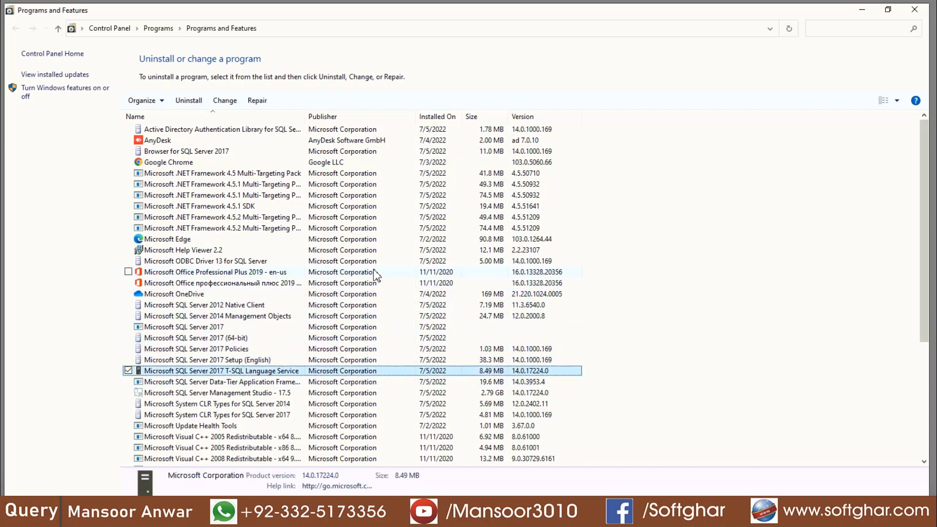
pyautogui.scroll(-2, 374, 270)
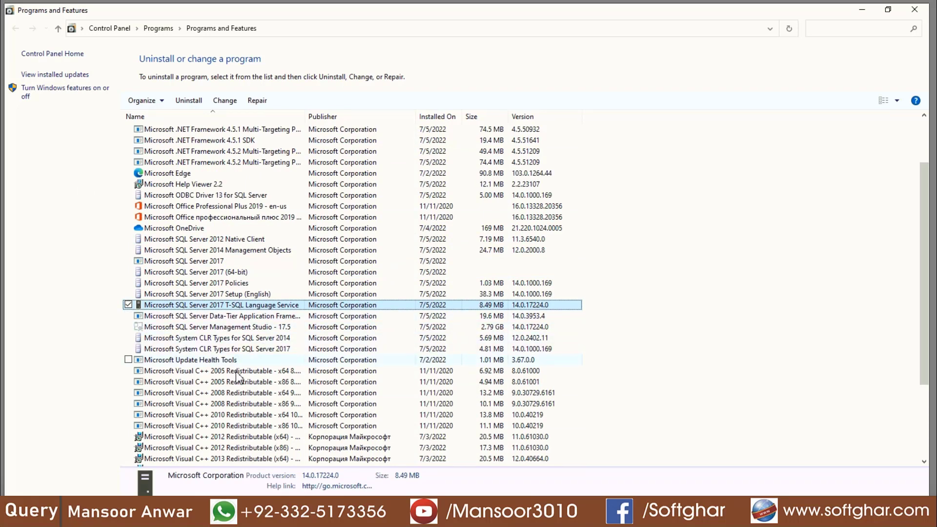
pyautogui.click(317, 371)
pyautogui.scroll(-2, 342, 349)
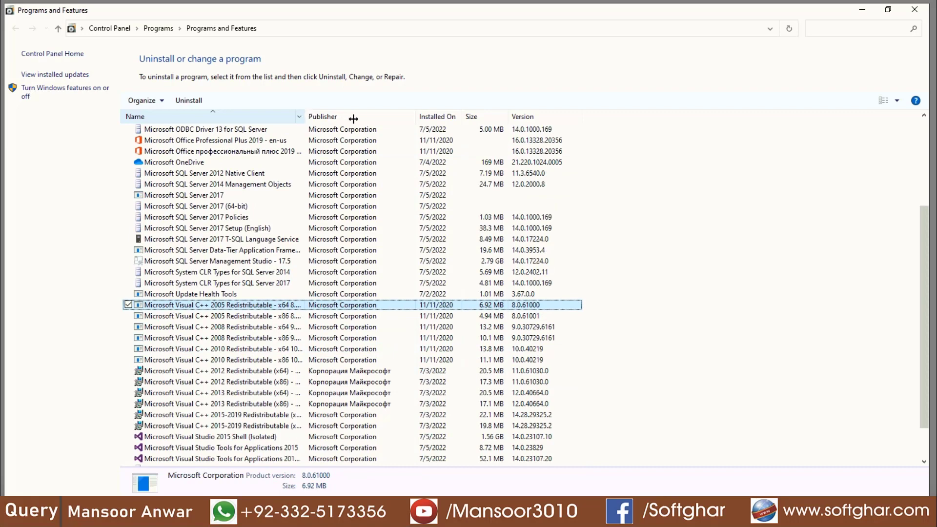
pyautogui.moveTo(354, 119); pyautogui.dragTo(366, 119)
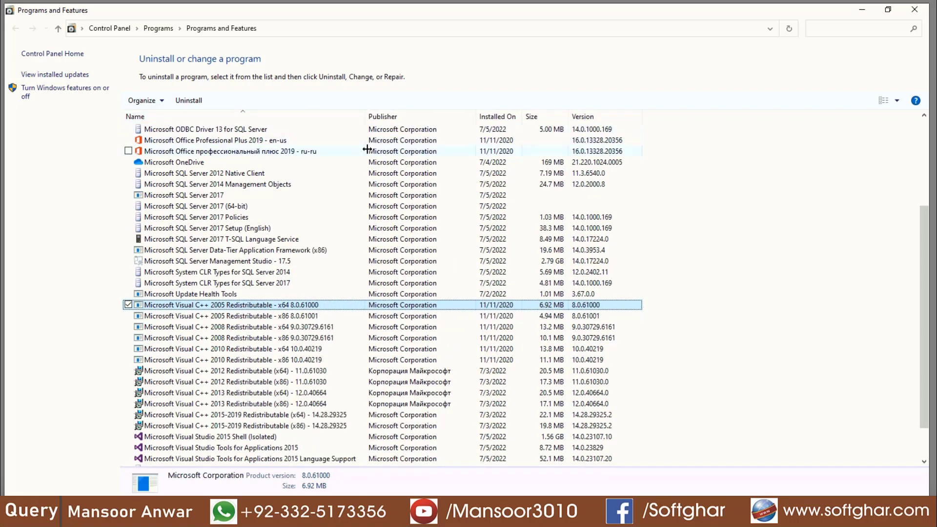
# - Uninstall the Microsoft Visual C++ 2015-2019 Redistributable (x86)
pyautogui.click(267, 427)
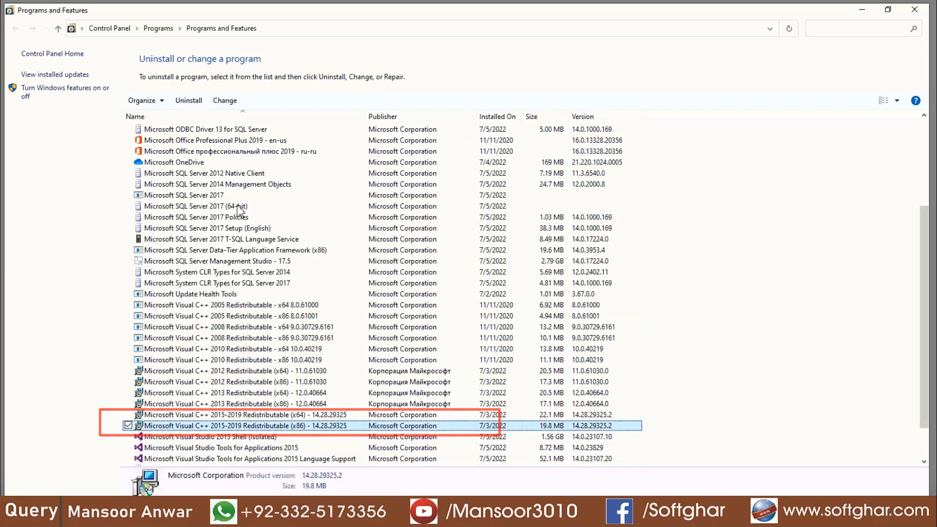
pyautogui.click(188, 100)
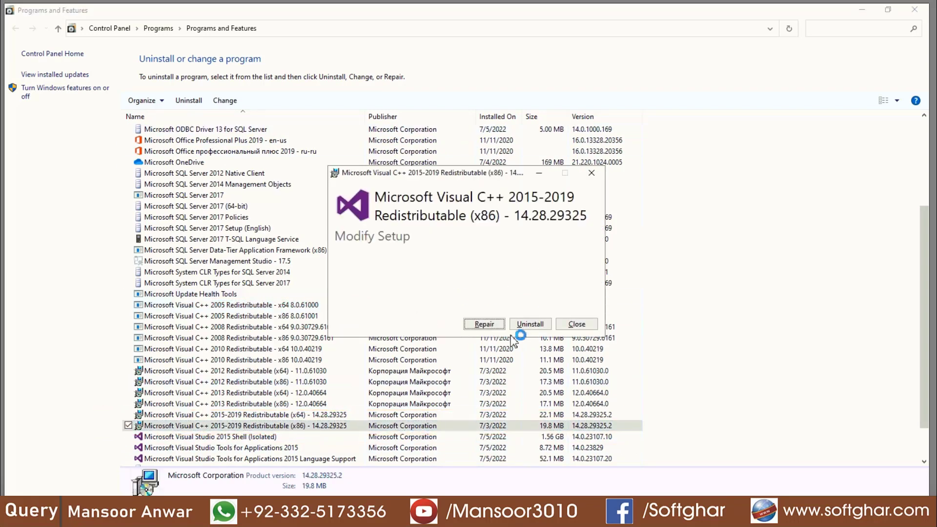
pyautogui.click(524, 323)
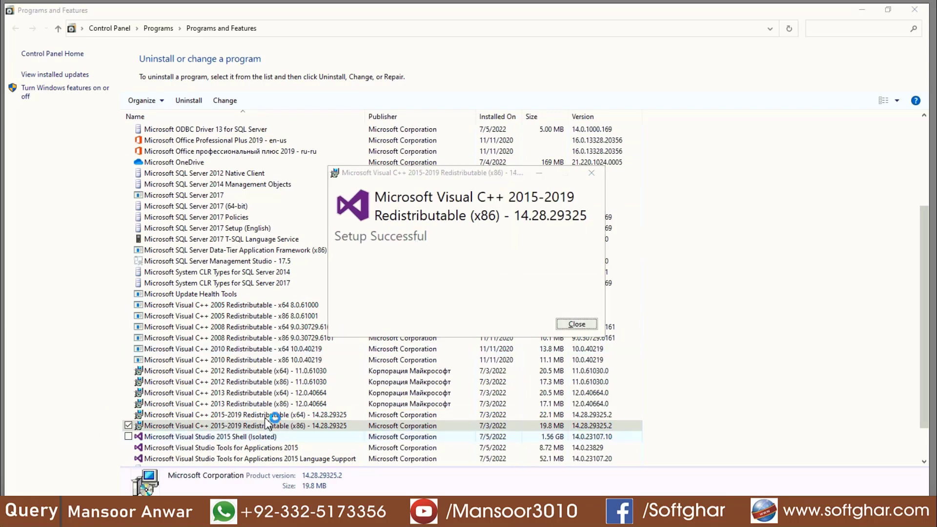
pyautogui.press('Return')
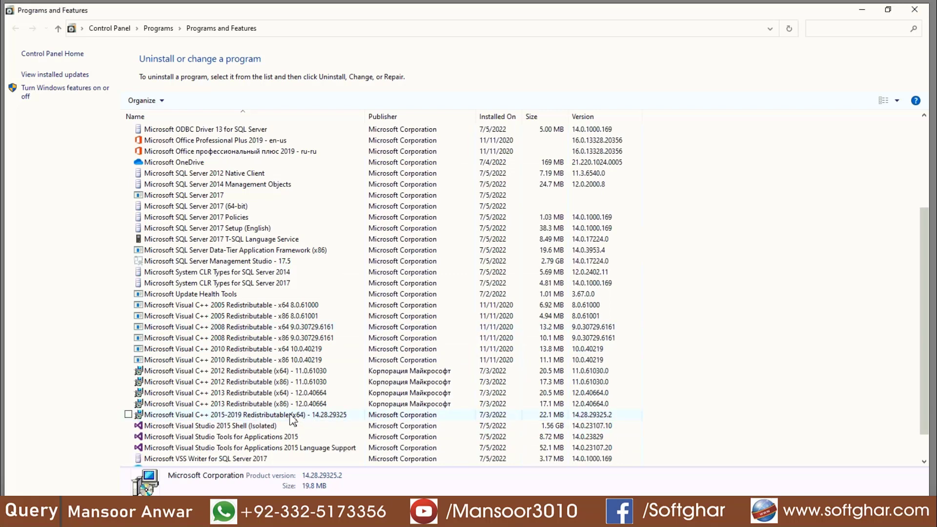
# - Uninstall the Microsoft Visual C++ 2015-2019 Redistributable (x64)
pyautogui.click(267, 416)
pyautogui.click(188, 100)
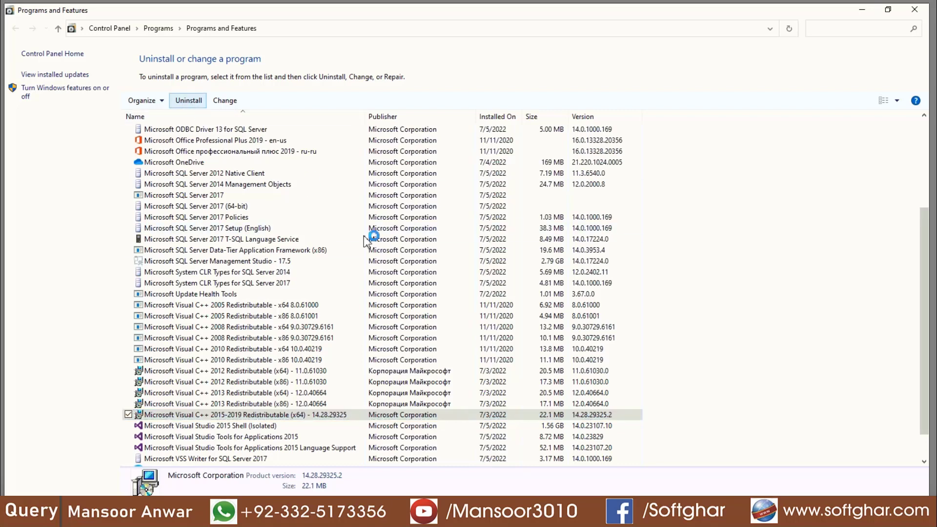
pyautogui.click(536, 325)
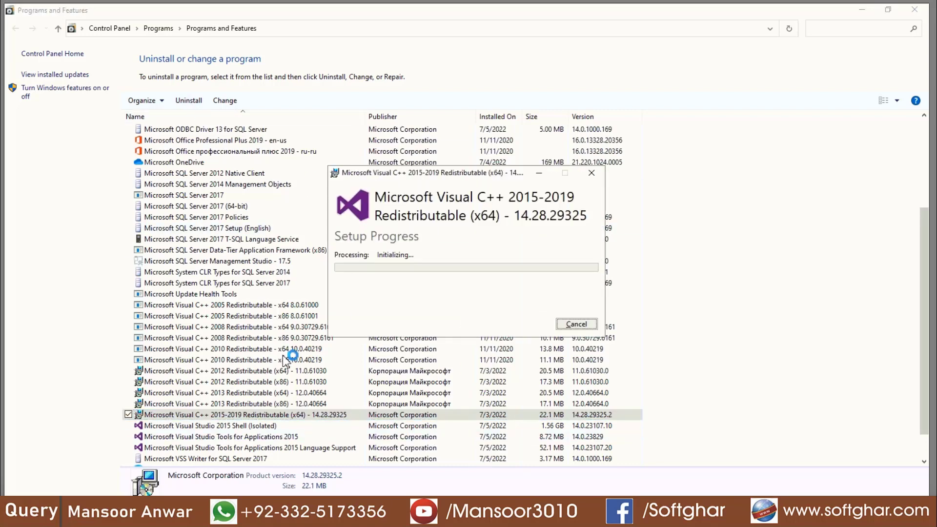
pyautogui.click(576, 324)
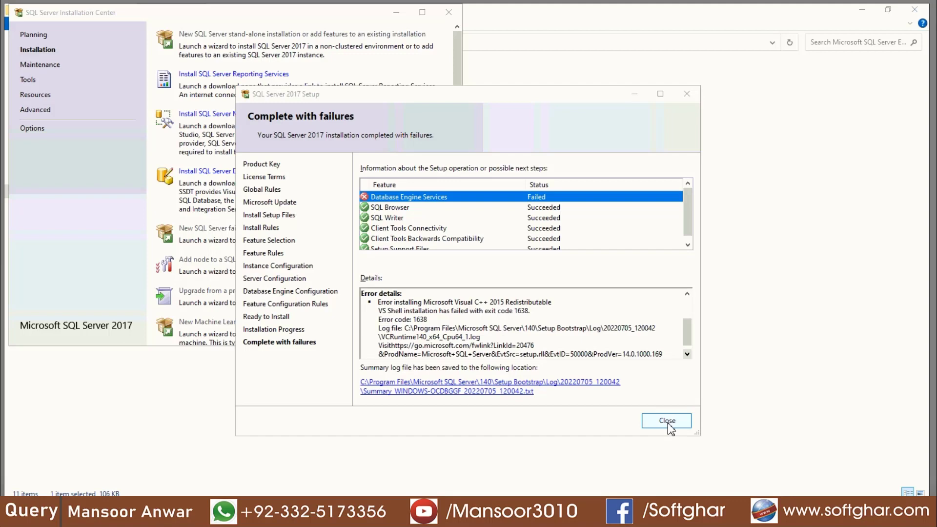
# - Close the failed setup and Installation Center, then relaunch setup.exe from the installer files
pyautogui.click(667, 421)
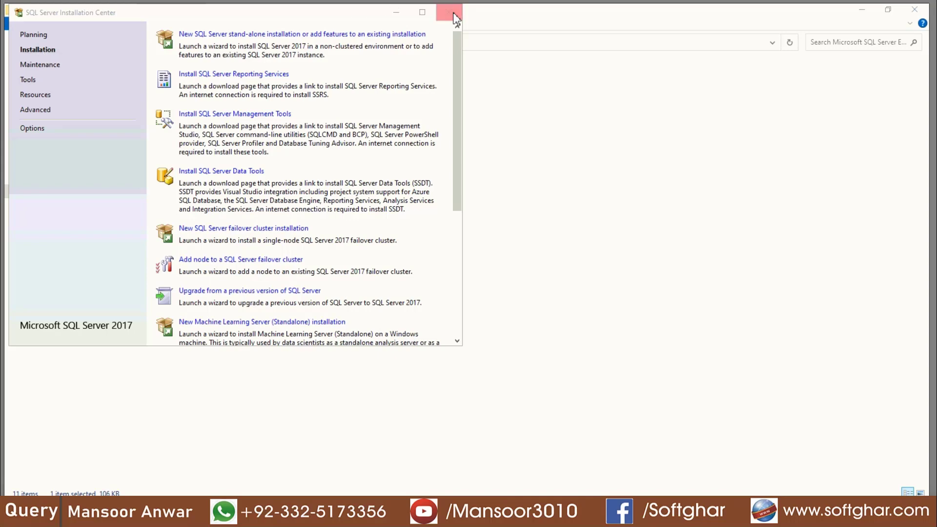
pyautogui.click(451, 13)
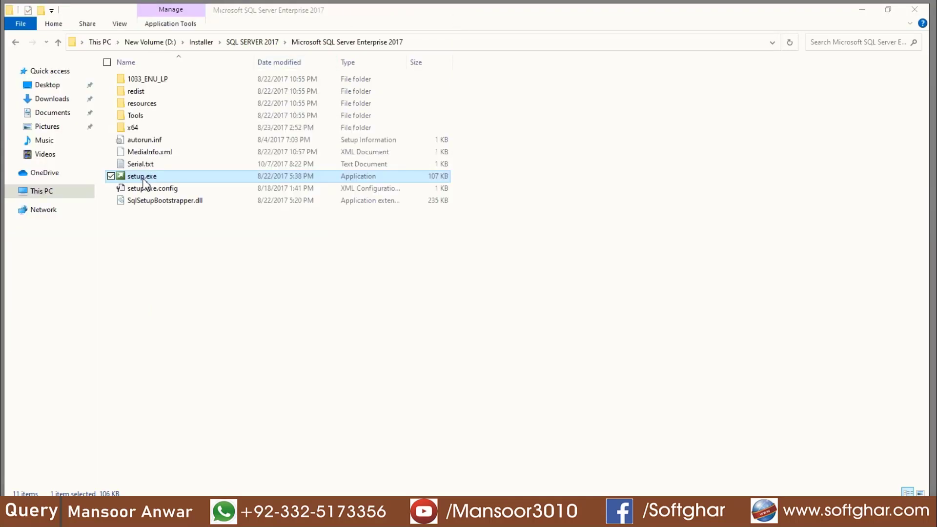
pyautogui.doubleClick(143, 179)
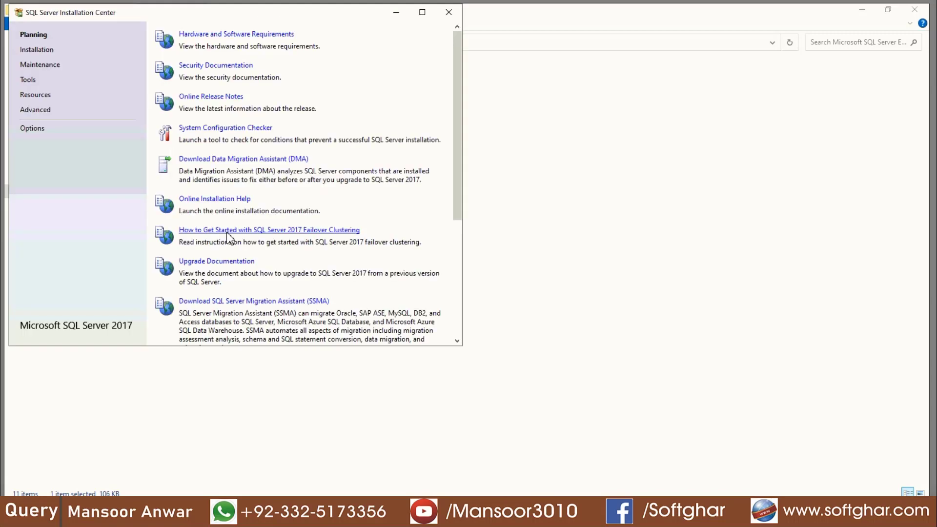
# - Browse the Installation, Maintenance and Planning pages, ending on the Installation page
pyautogui.click(44, 51)
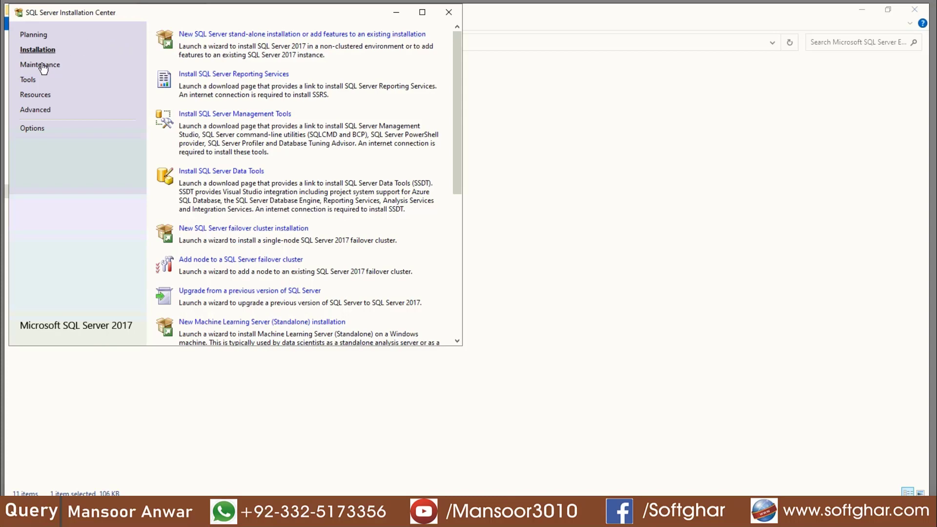
pyautogui.click(42, 66)
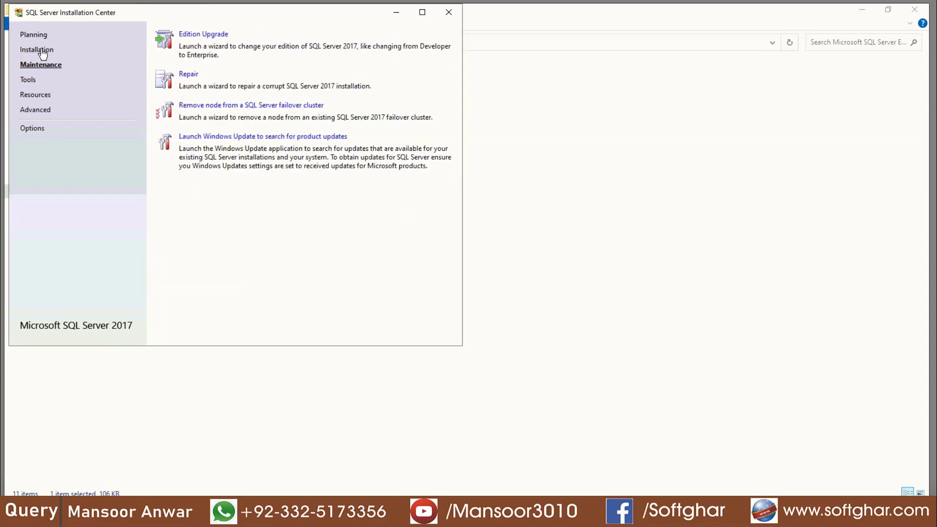
pyautogui.click(37, 35)
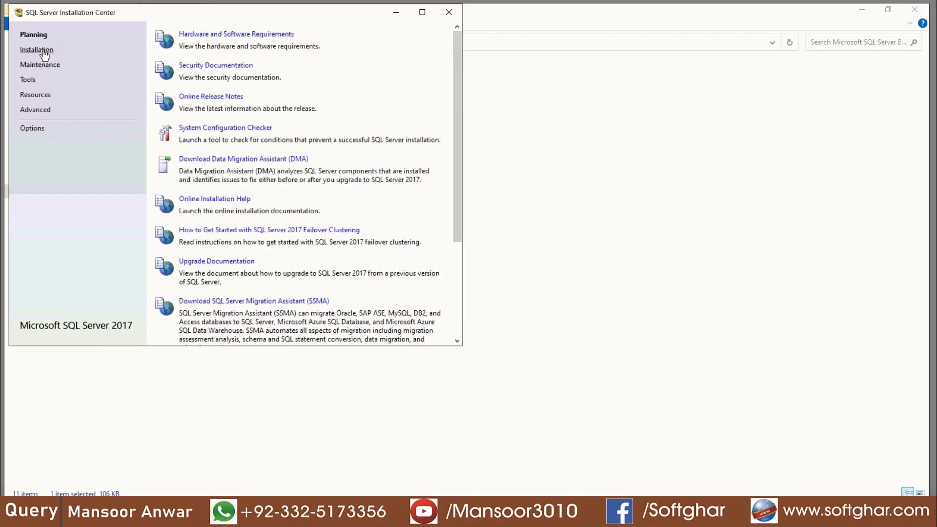
pyautogui.click(43, 52)
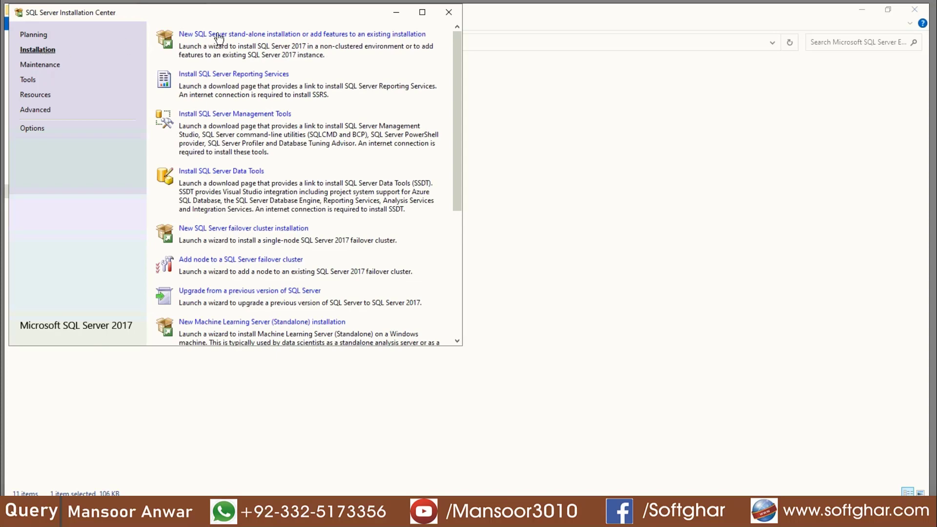
# - Start a new stand-alone installation and continue past the product updates error and setup rules
pyautogui.click(255, 34)
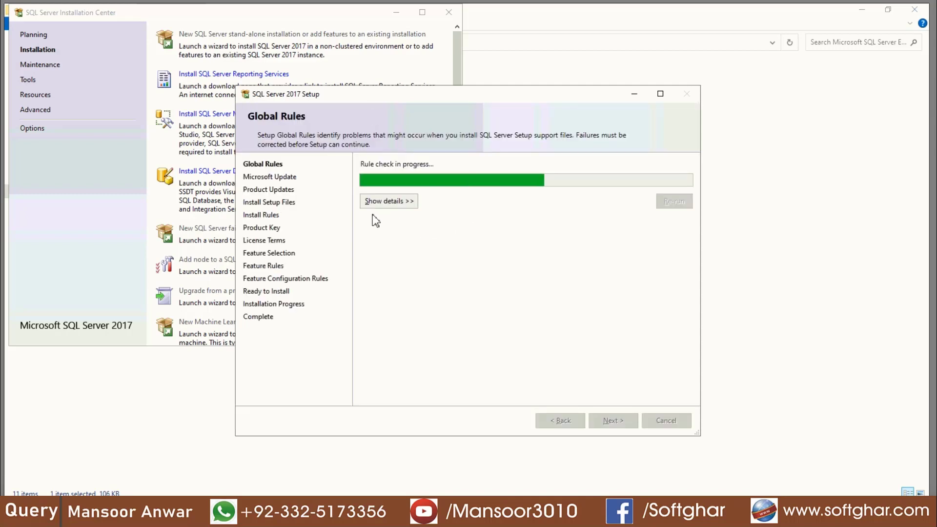
pyautogui.click(614, 421)
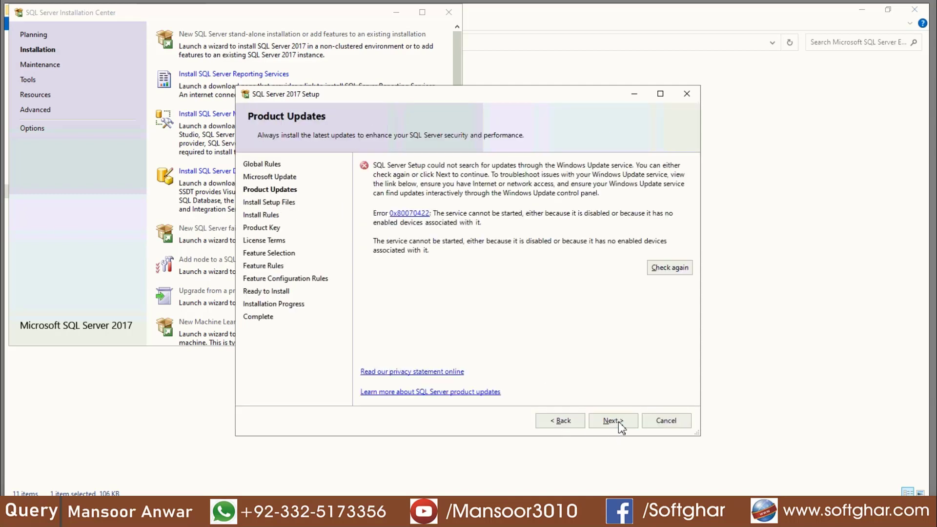
pyautogui.click(619, 424)
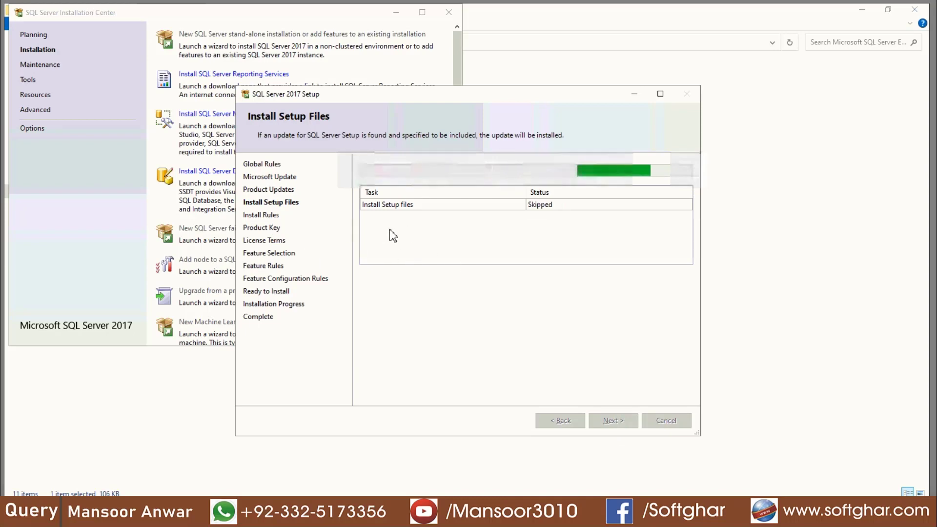
pyautogui.press('Return')
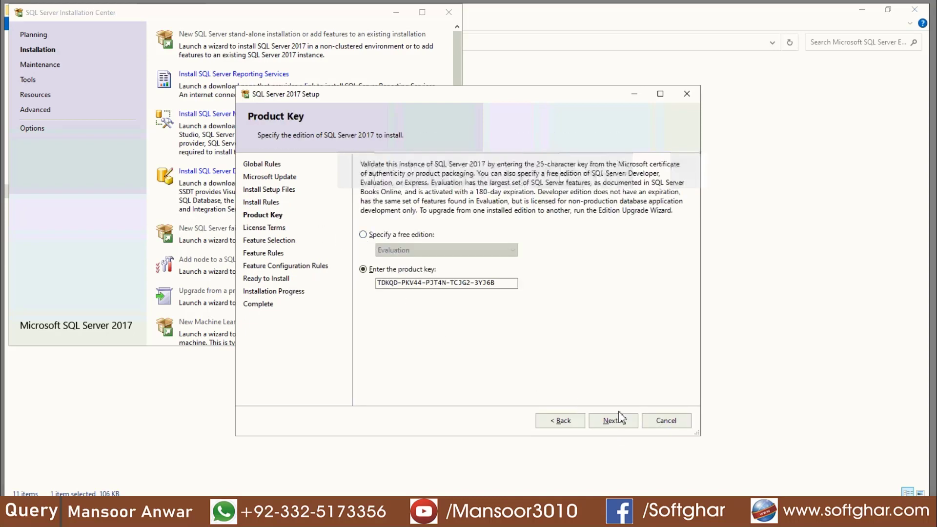
# - Keep the pre-filled product key and accept the license terms
pyautogui.click(621, 421)
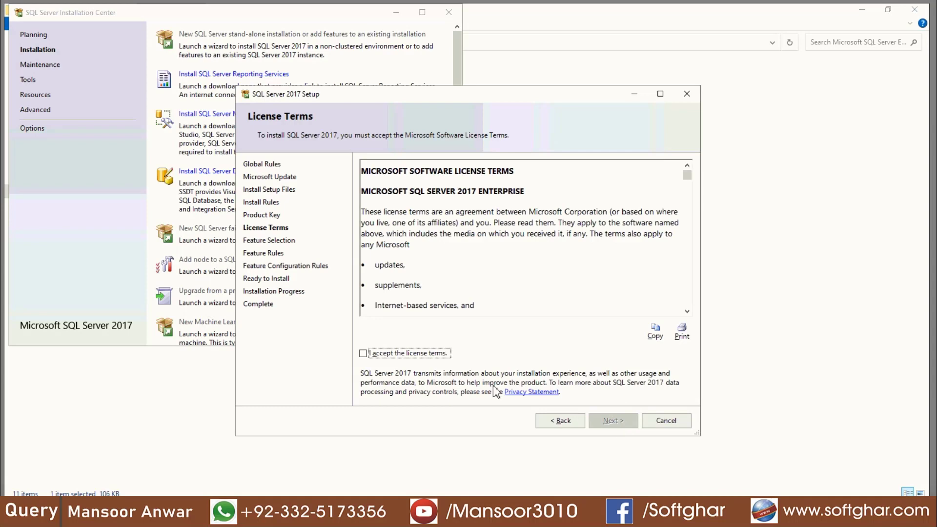
pyautogui.press('space')
pyautogui.click(618, 421)
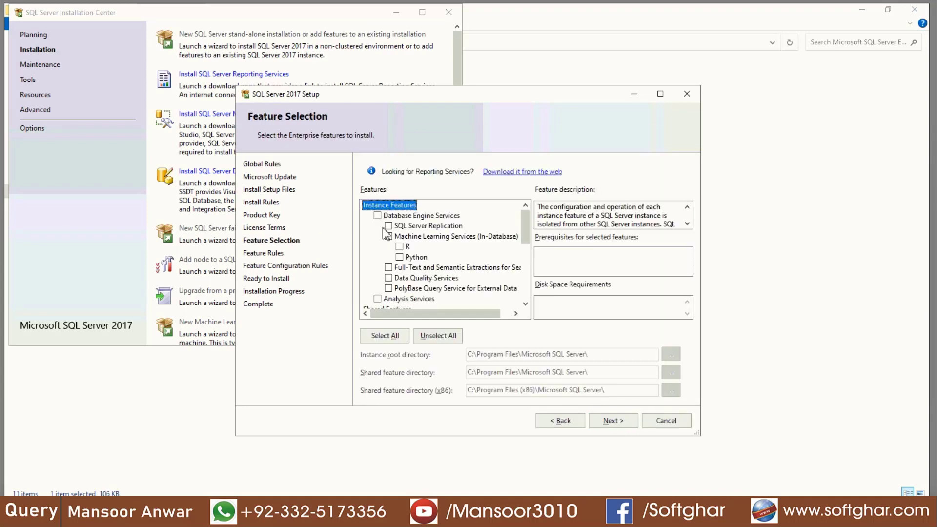
# - Select Database Engine Services, default MSSQLSERVER instance and default service accounts, then choose Mixed Mode
pyautogui.click(377, 215)
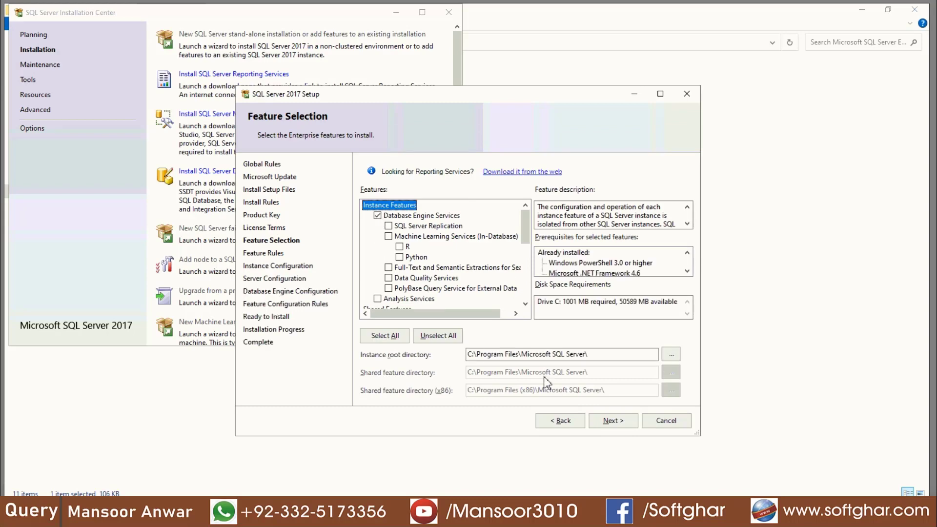
pyautogui.click(613, 424)
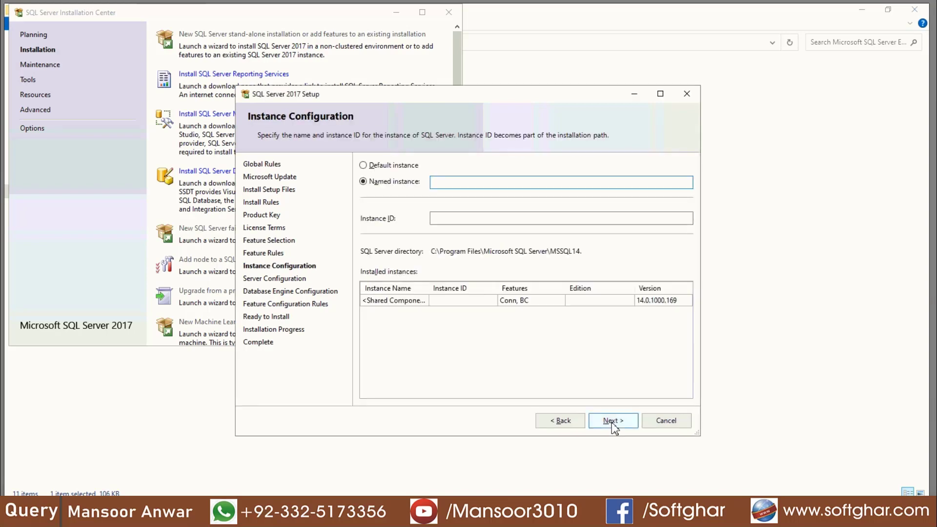
pyautogui.click(391, 165)
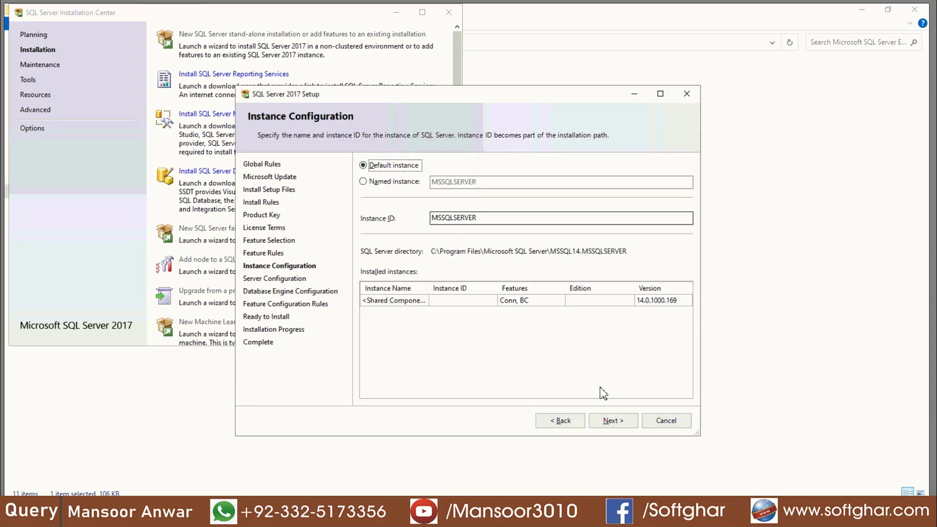
pyautogui.click(619, 421)
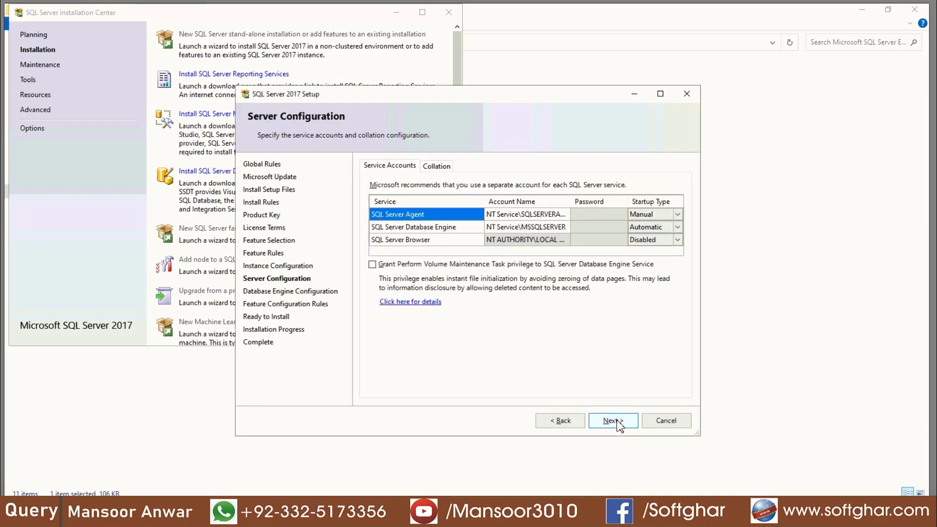
pyautogui.click(613, 421)
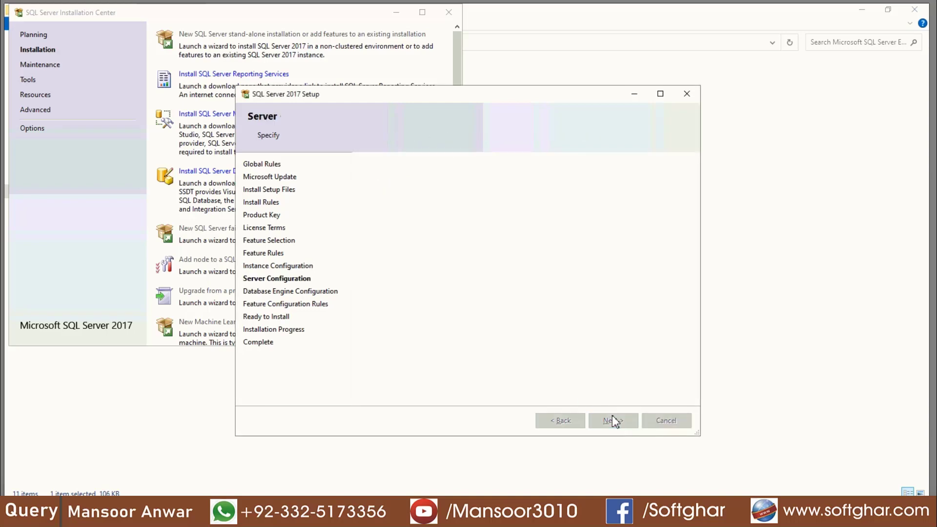
pyautogui.click(396, 234)
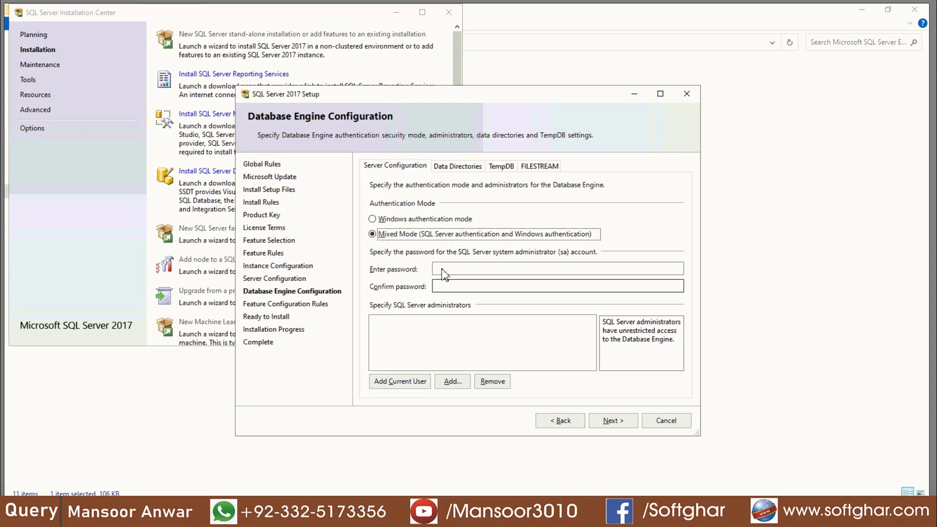
# - Enter and confirm the sa password and add the current Windows user as administrator
pyautogui.click(443, 270)
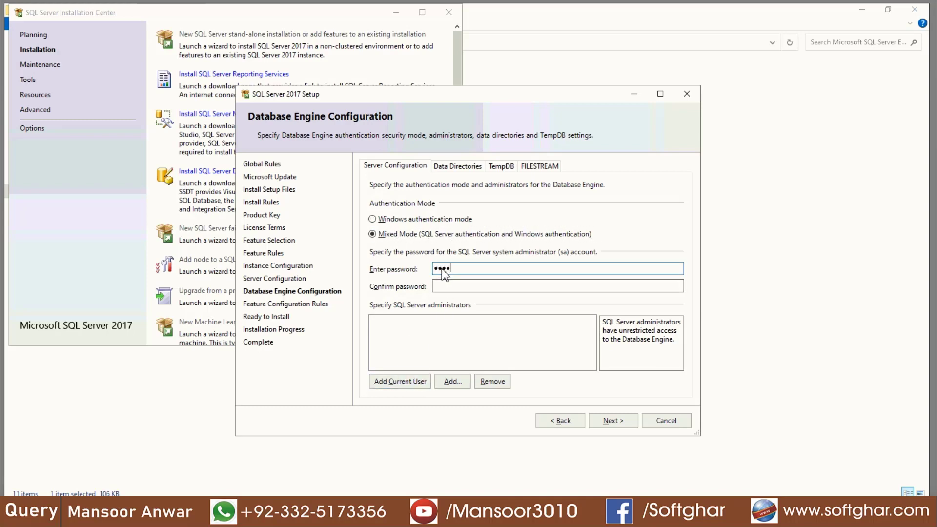
pyautogui.write('12345678')
pyautogui.press('Tab')
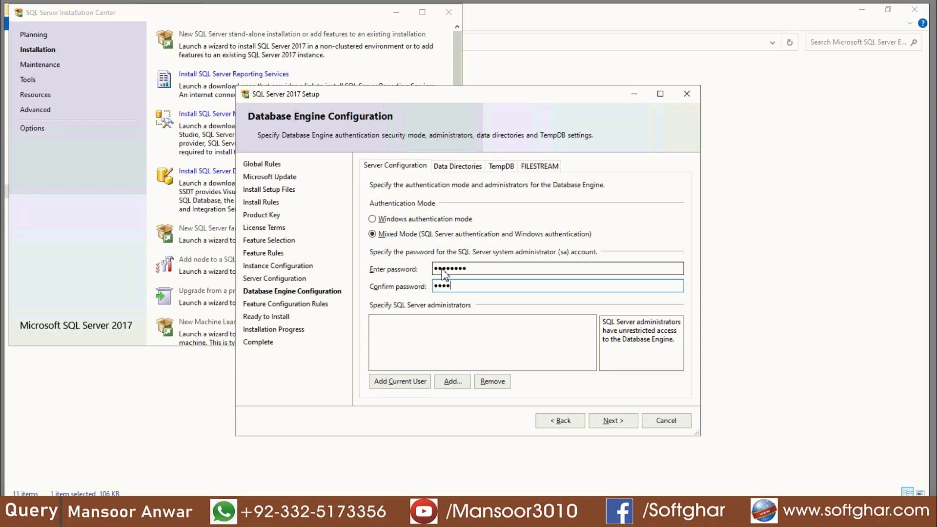
pyautogui.write('12345678')
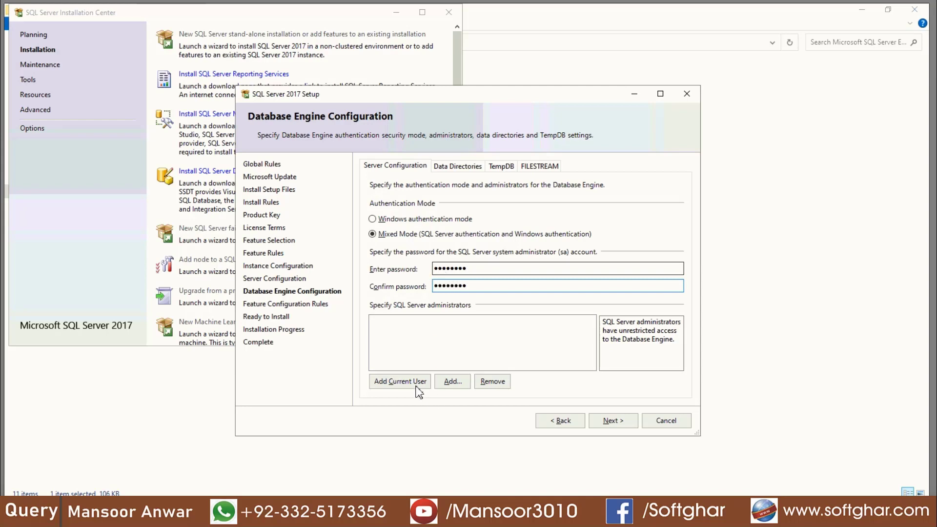
pyautogui.click(417, 386)
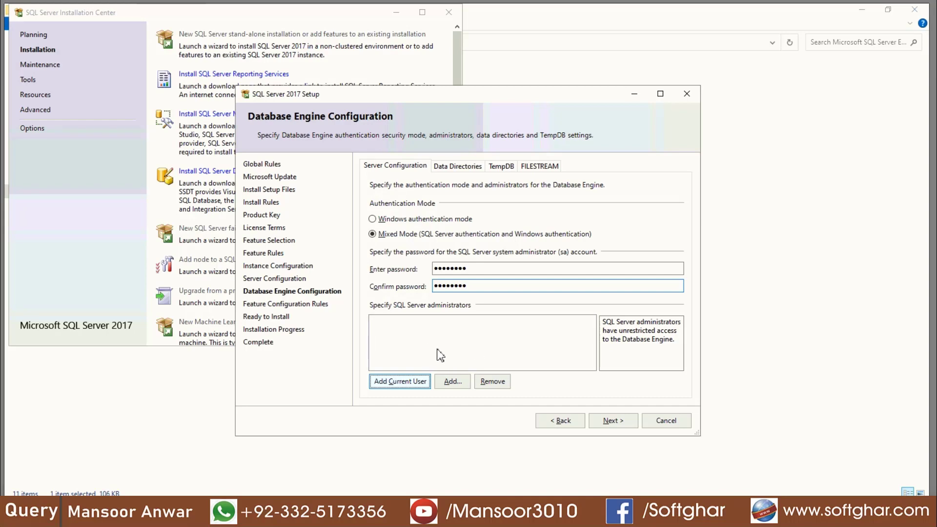
pyautogui.hotkey('alt', 'c')
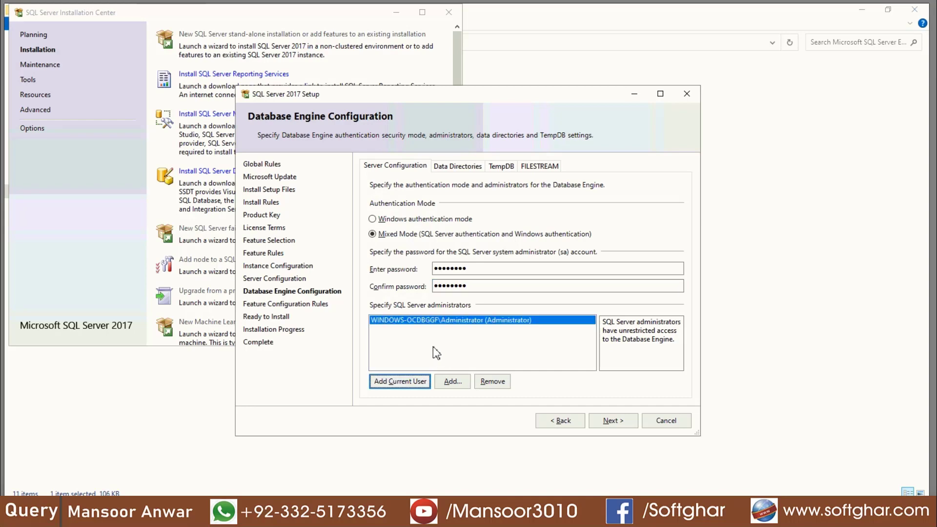
pyautogui.click(629, 422)
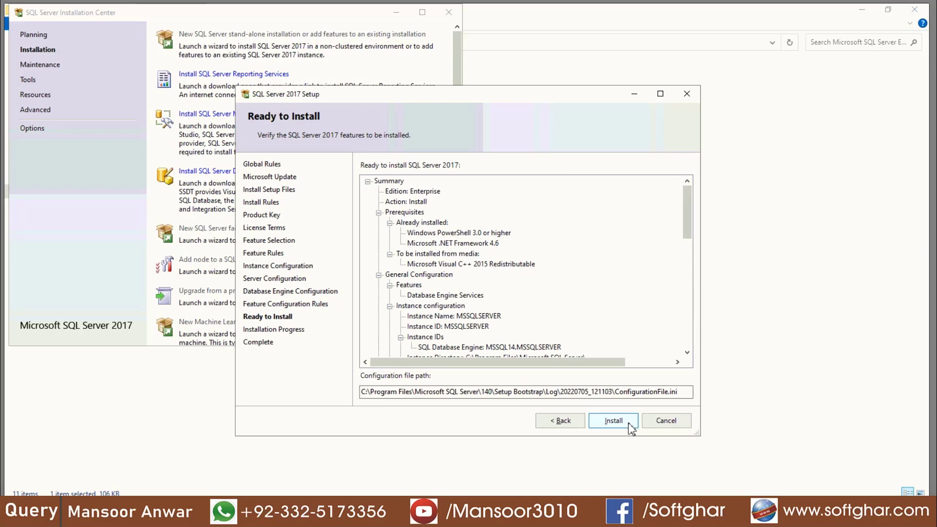
# - Install Database Engine Services and close the wizard once it reports Succeeded
pyautogui.click(628, 423)
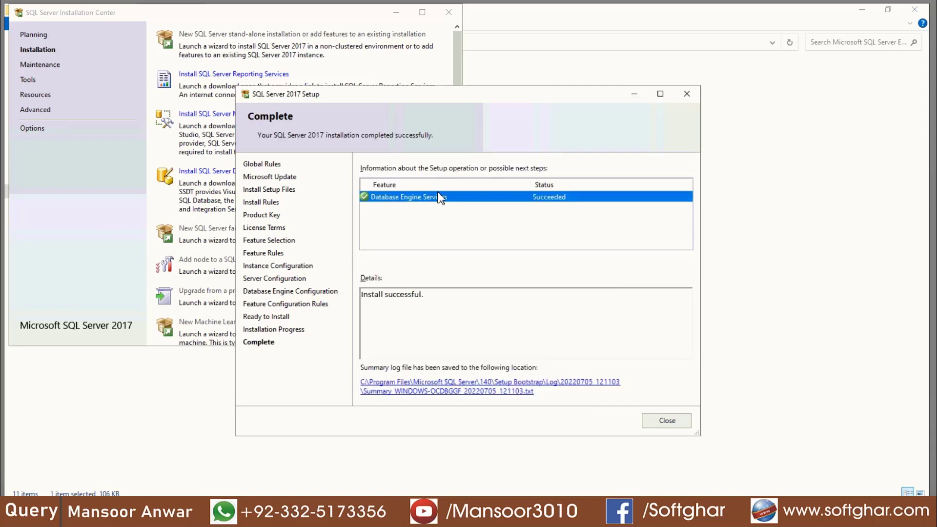
pyautogui.click(671, 424)
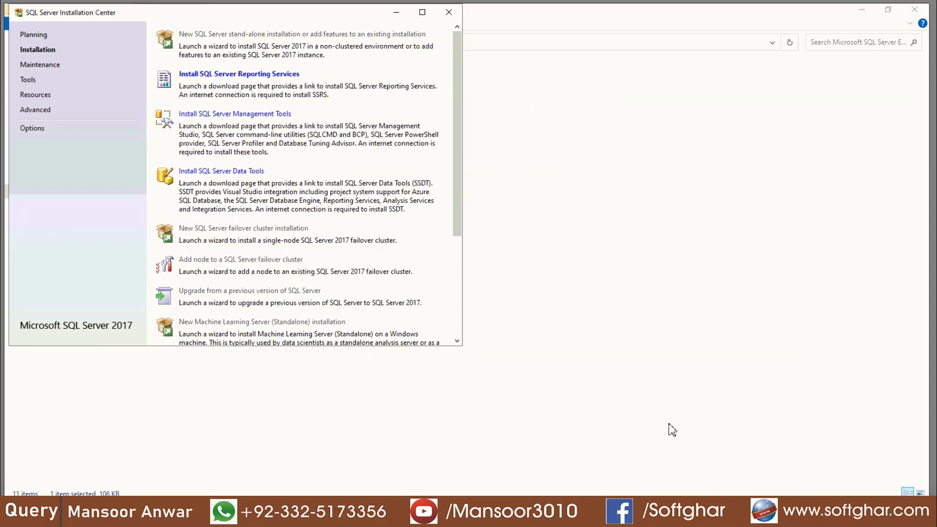
# - Close the Installation Center and start Management Studio from the Microsoft SQL Server Tools 17 folder
pyautogui.hotkey('alt', 'F4')
pyautogui.click(15, 511)
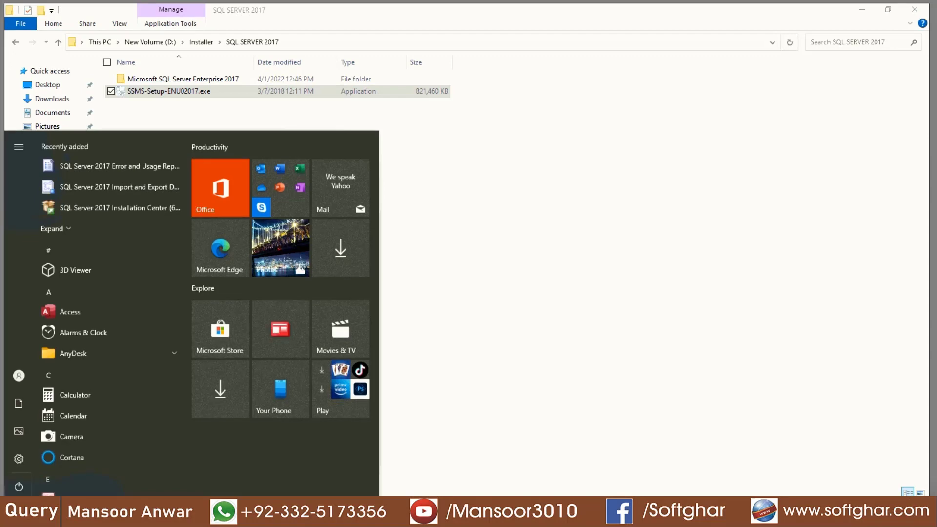
pyautogui.scroll(-6, 120, 319)
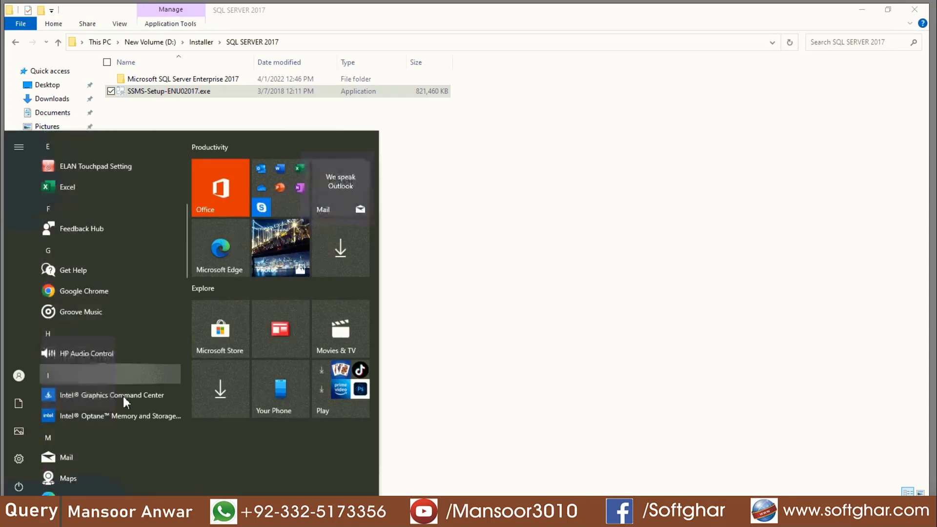
pyautogui.scroll(-5, 124, 415)
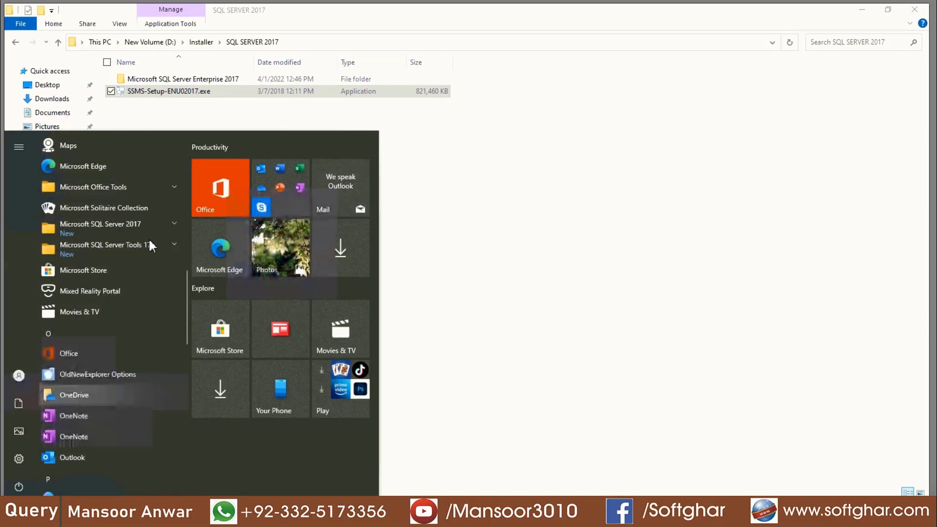
pyautogui.click(149, 241)
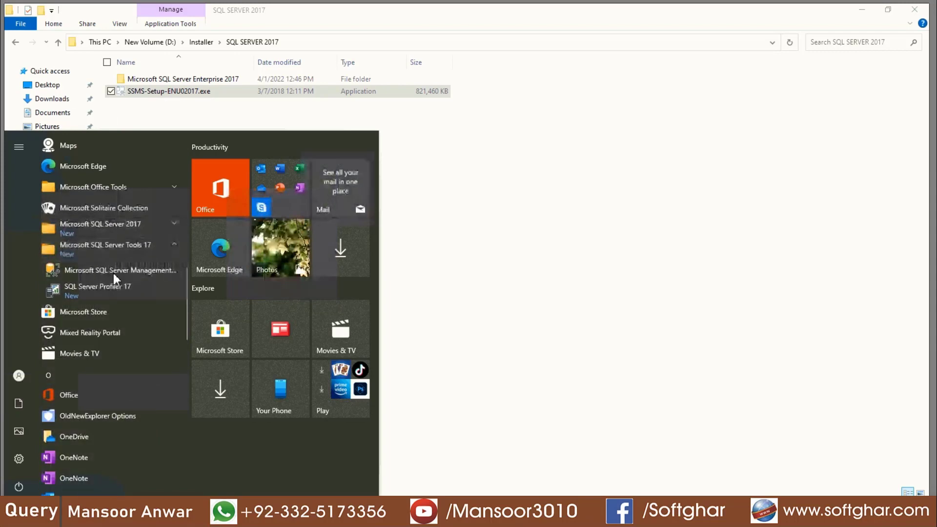
pyautogui.click(113, 271)
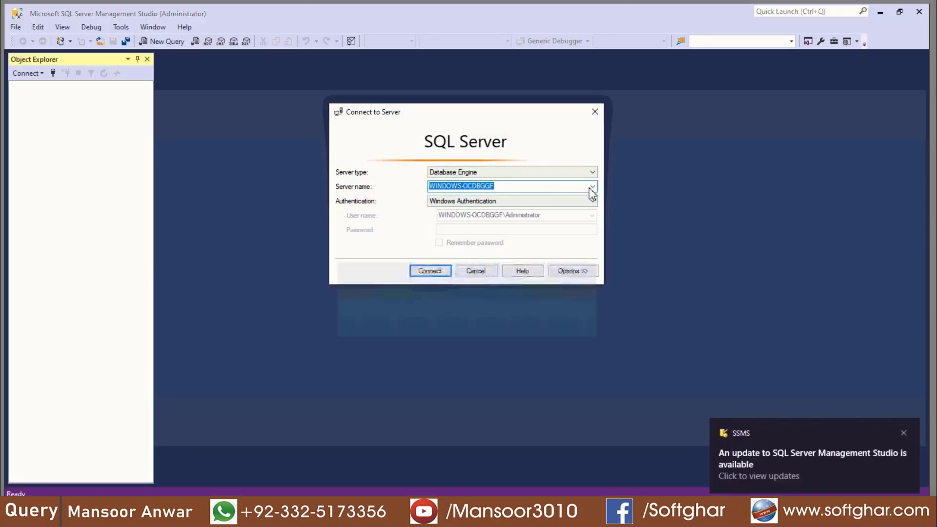
# - Keep the local server selected and switch Authentication to SQL Server Authentication
pyautogui.click(592, 189)
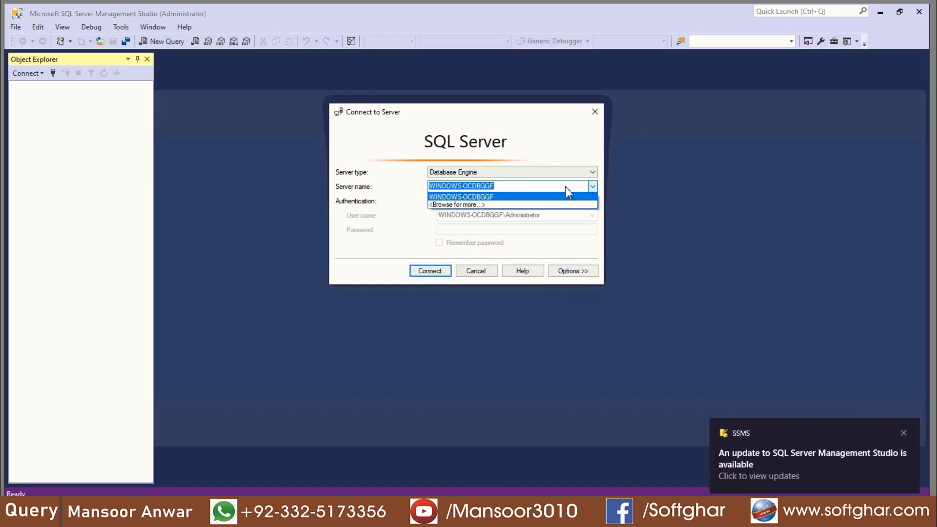
pyautogui.click(451, 226)
pyautogui.click(467, 203)
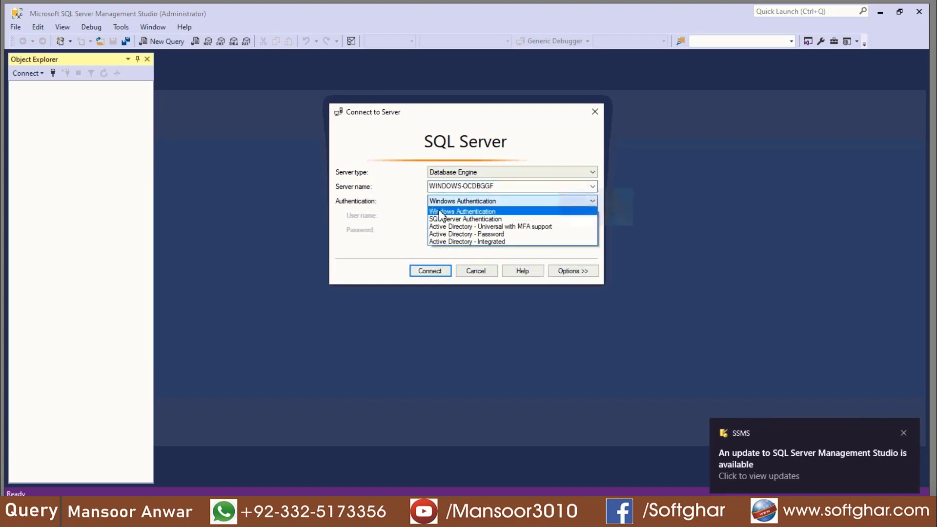
pyautogui.click(455, 220)
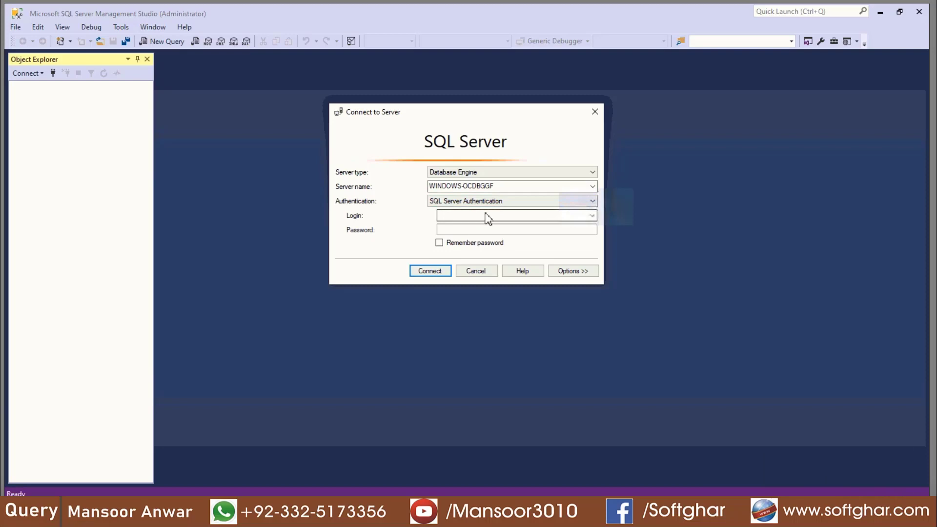
# - Connect with login sa and its password, then expand the Databases folder
pyautogui.click(483, 219)
pyautogui.write('sa')
pyautogui.click(461, 230)
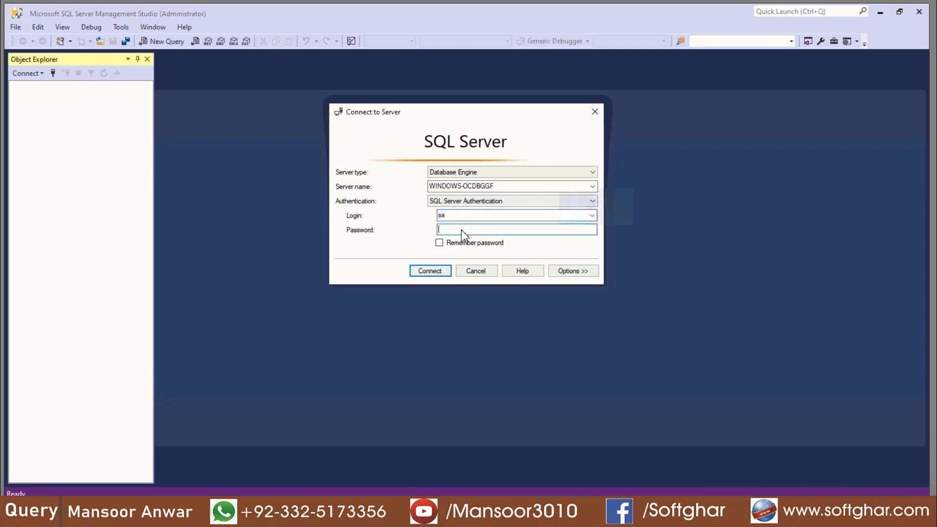
pyautogui.write('12345678')
pyautogui.click(428, 271)
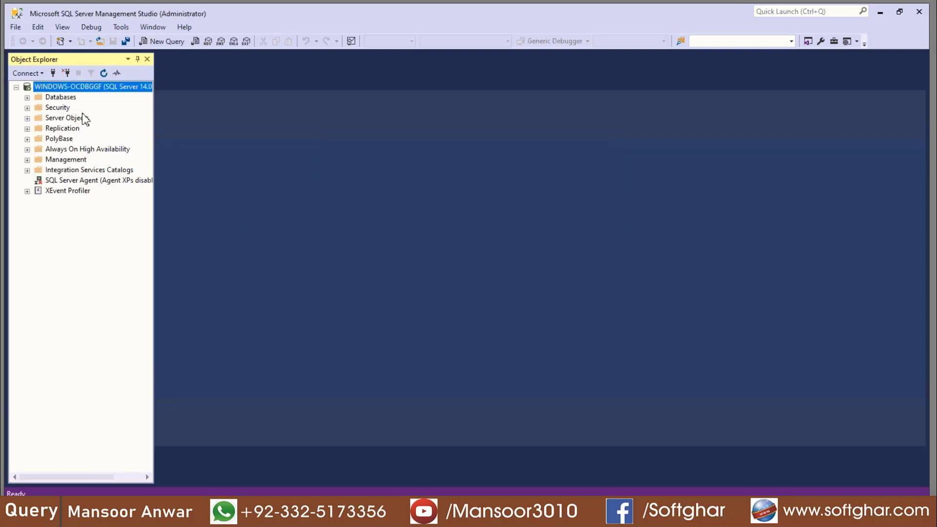
pyautogui.press('Down')
pyautogui.press('Right')
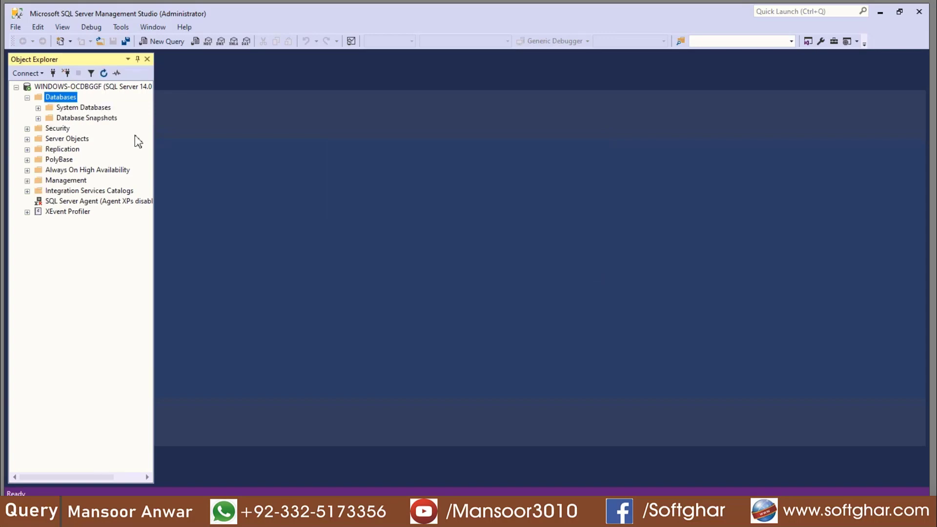